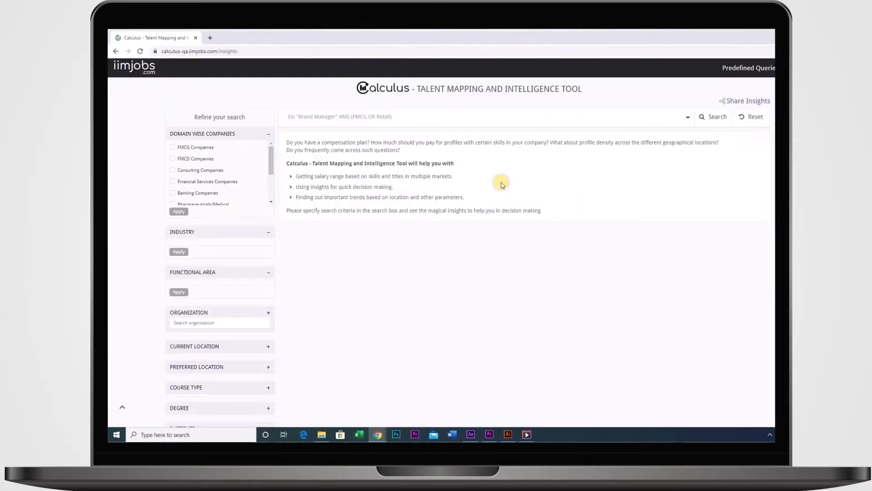
- Search talent for 'Equity Research' and add the suggested keyword 'Financial Modeling'
click(364, 117)
text(e)
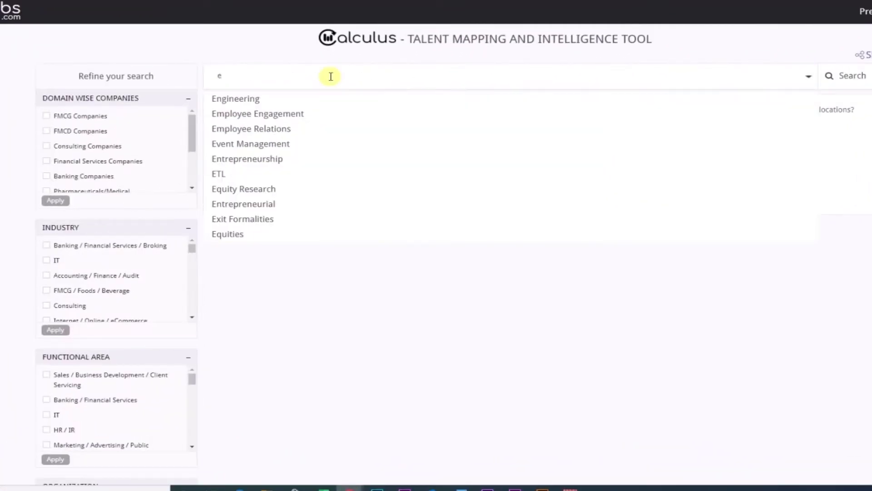
text(quity)
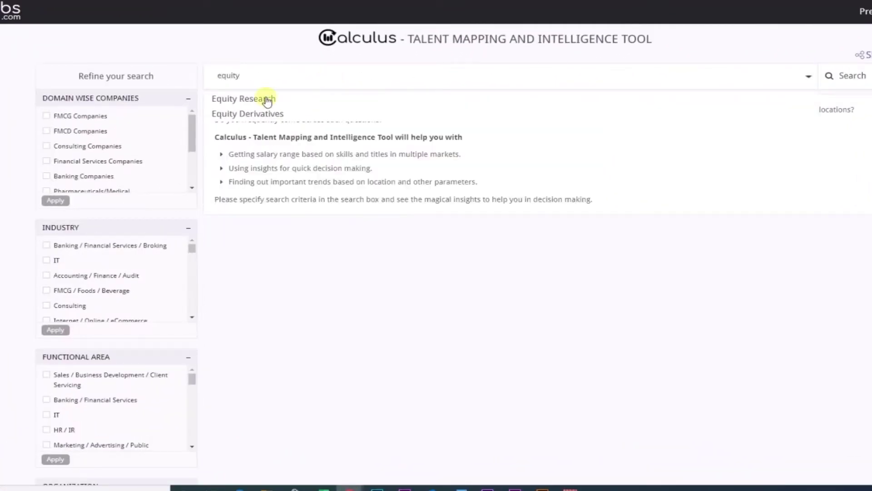
click(267, 100)
click(231, 151)
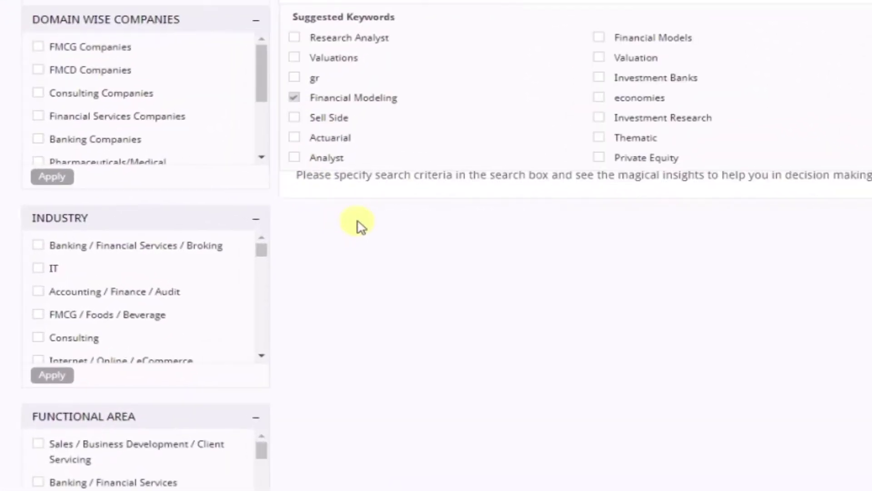
scroll(348, 233, down, 2)
scroll(341, 240, down, 2)
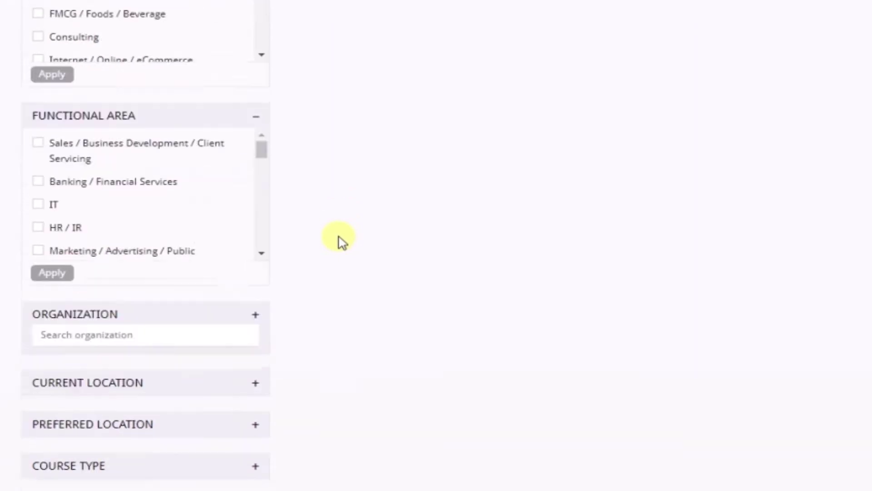
scroll(341, 240, down, 3)
scroll(341, 240, down, 2)
scroll(340, 240, down, 1)
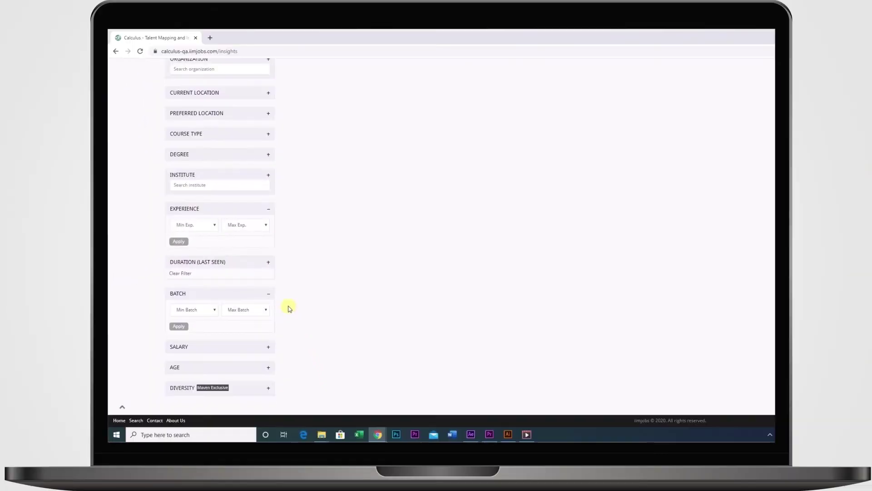
scroll(289, 309, up, 5)
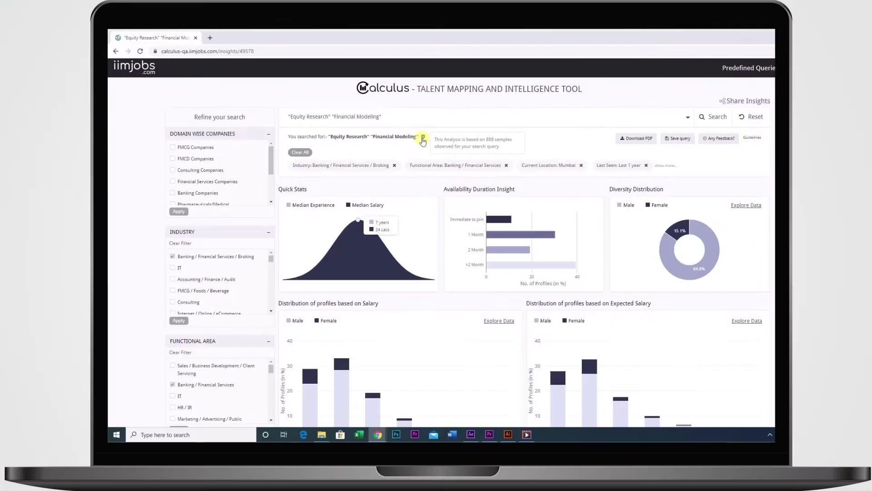
scroll(441, 307, down, 1)
scroll(441, 307, down, 2)
scroll(441, 309, down, 3)
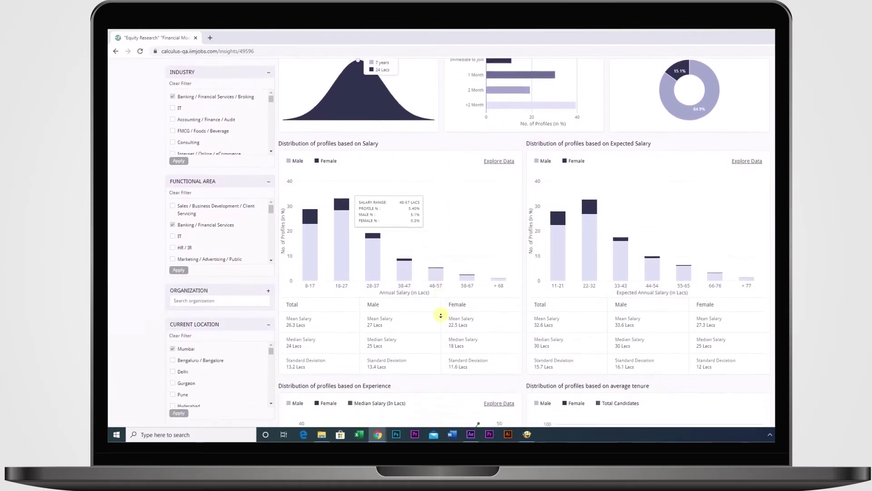
scroll(441, 314, down, 3)
scroll(442, 319, down, 3)
scroll(441, 321, down, 3)
scroll(441, 318, down, 1)
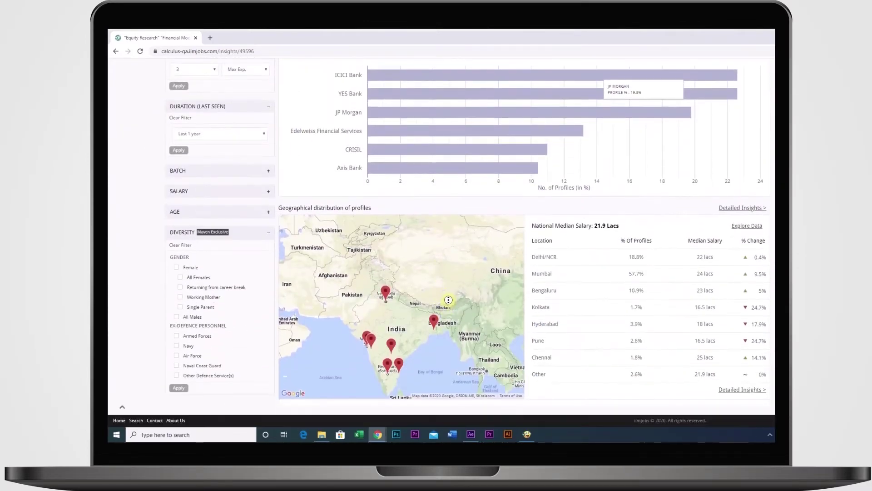
scroll(446, 303, up, 2)
scroll(451, 273, up, 4)
scroll(453, 272, up, 4)
scroll(447, 239, up, 4)
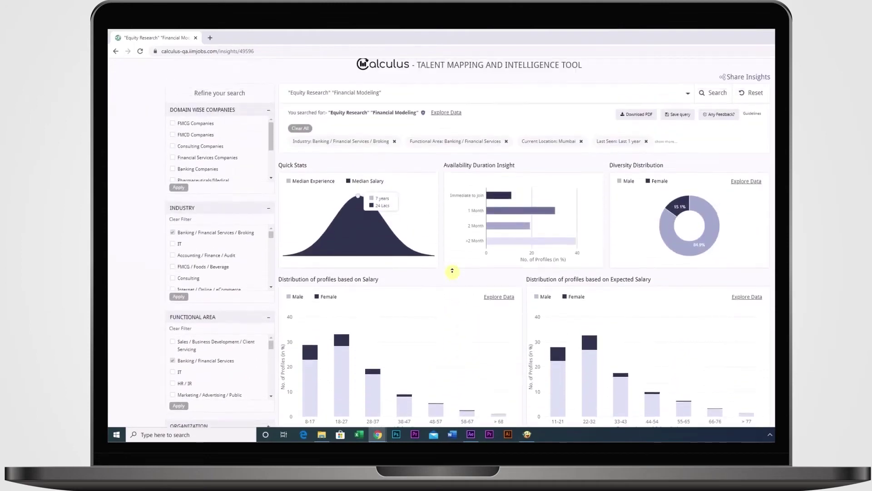
scroll(440, 205, up, 1)
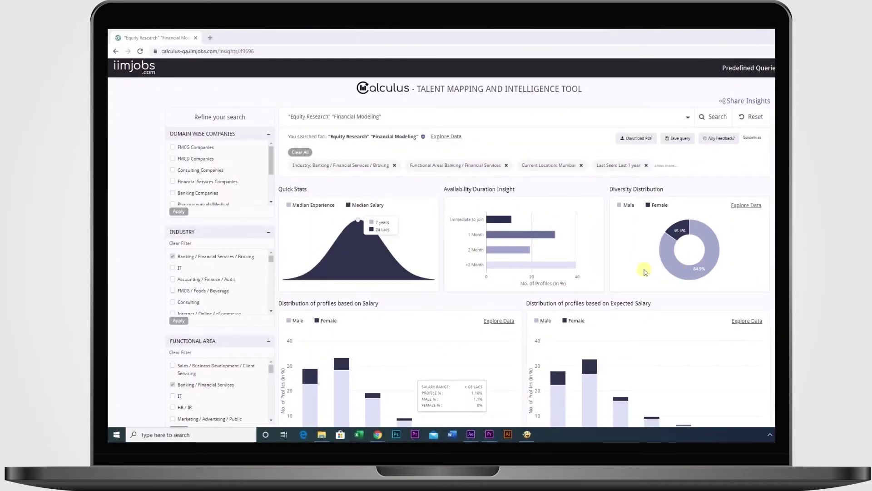
scroll(513, 295, down, 3)
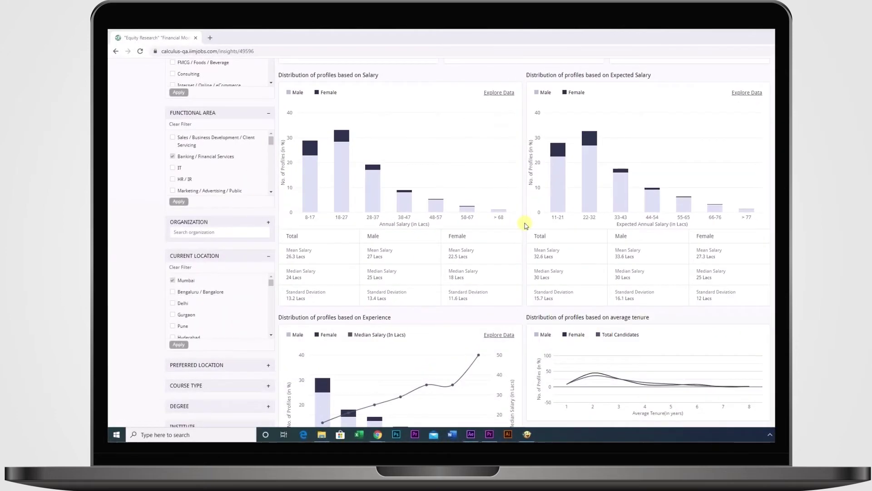
scroll(526, 225, down, 5)
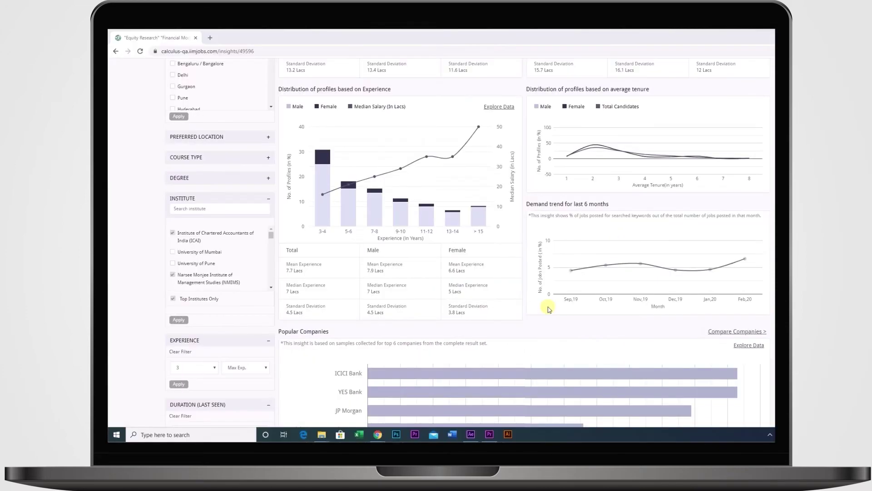
scroll(549, 309, down, 6)
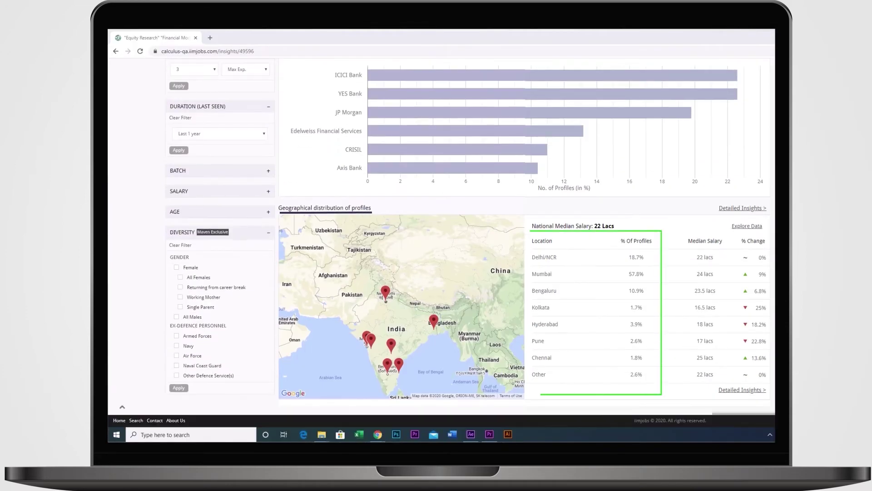
- Select the Mumbai map marker and open the Geographical Distribution detailed insights
click(366, 337)
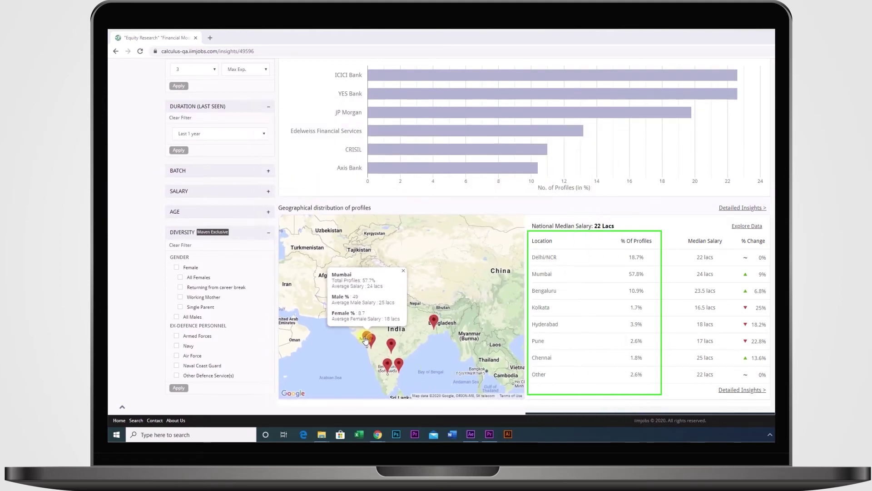
click(747, 226)
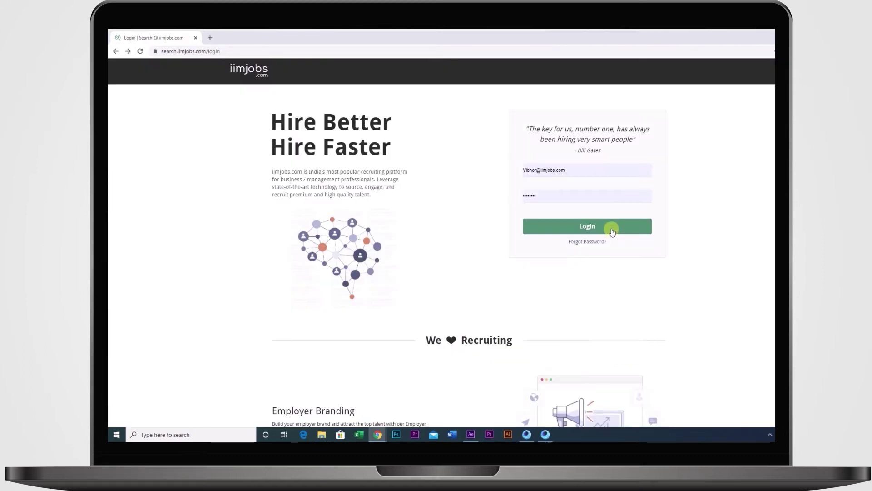
- Log in to the iimjobs recruiter account and page through the suggested profiles carousel
click(612, 232)
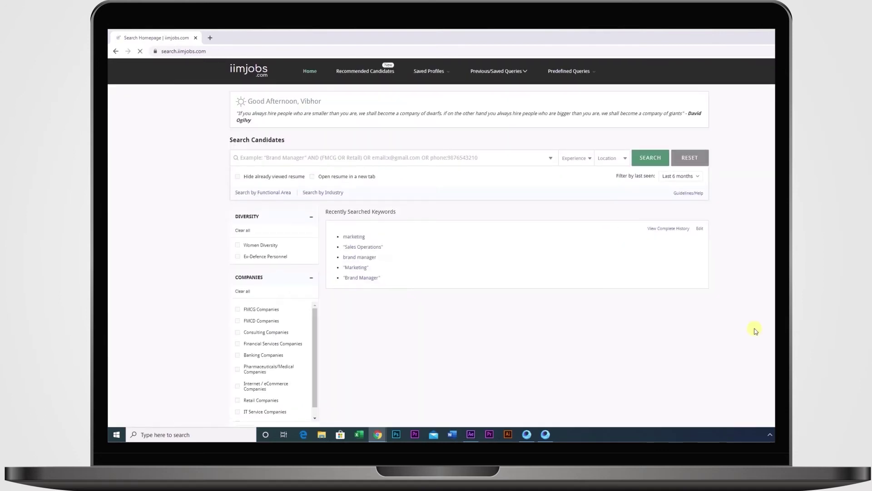
scroll(667, 311, down, 2)
click(699, 302)
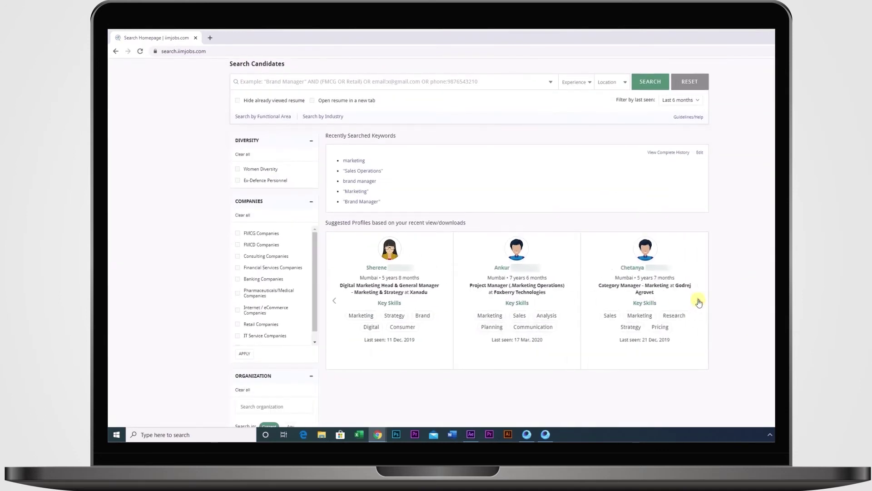
click(699, 302)
click(699, 302)
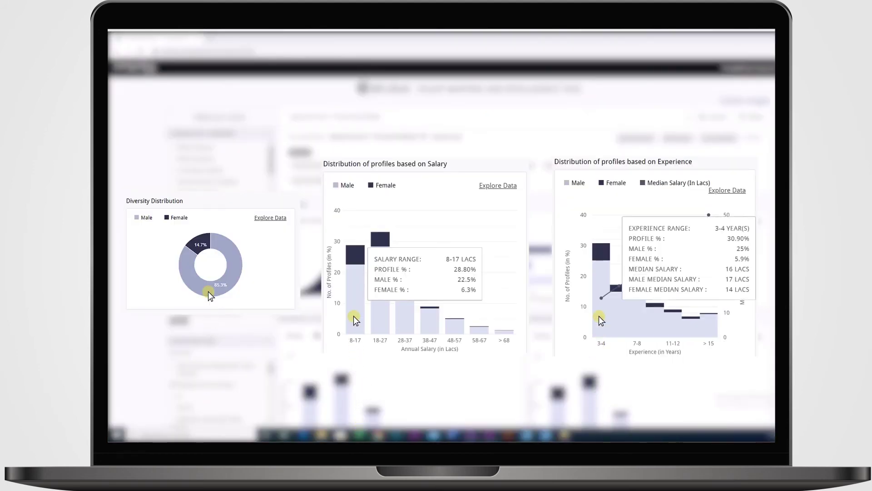
scroll(436, 360, down, 2)
scroll(437, 359, down, 2)
scroll(437, 359, down, 2)
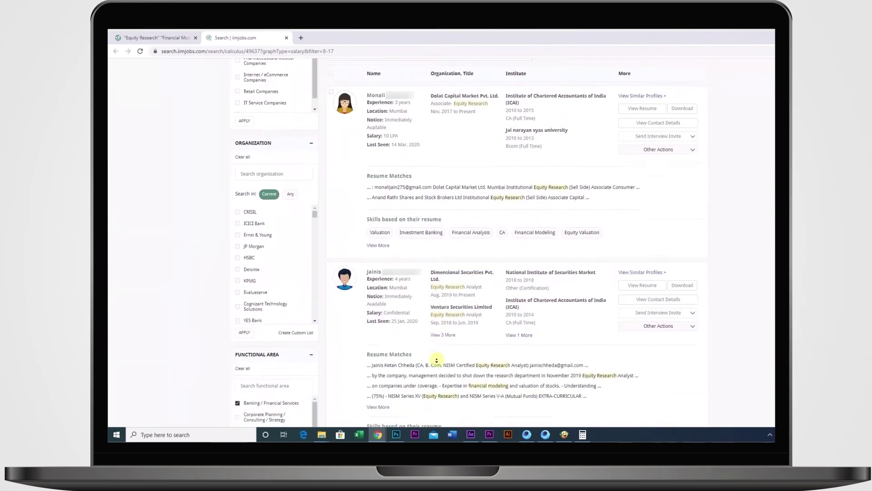
scroll(436, 360, down, 2)
scroll(437, 359, down, 2)
scroll(437, 359, down, 2)
scroll(437, 360, down, 1)
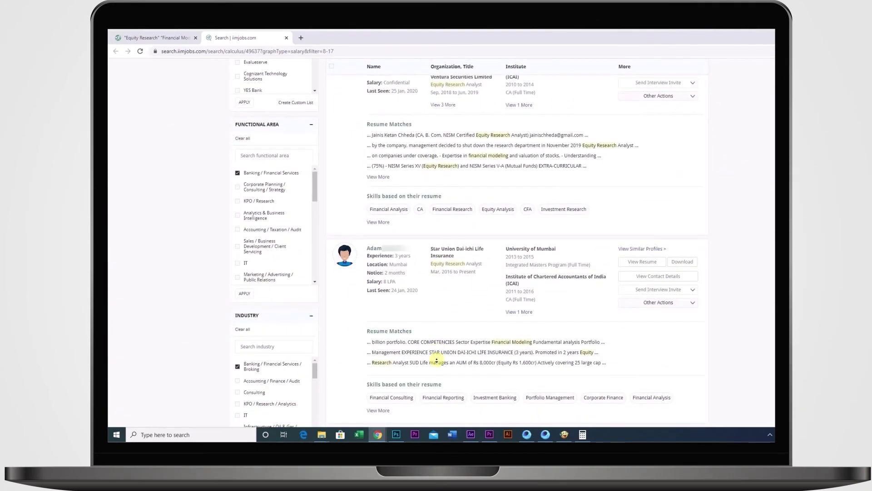